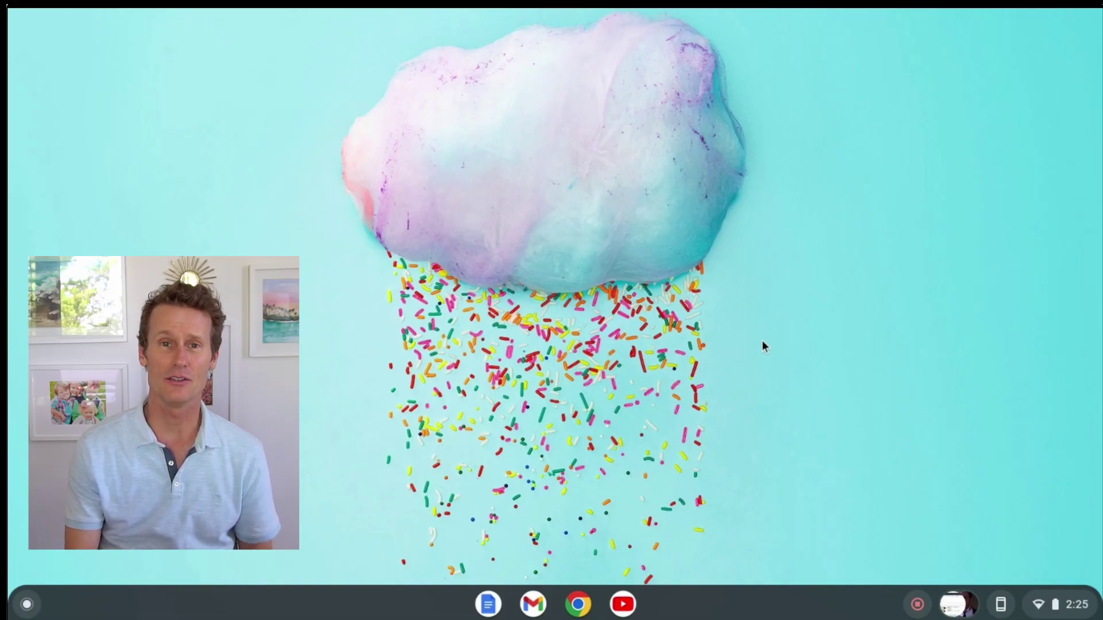
# Launch system Settings from Quick Settings and expand the Advanced sidebar categories.
pyautogui.click(1056, 609)
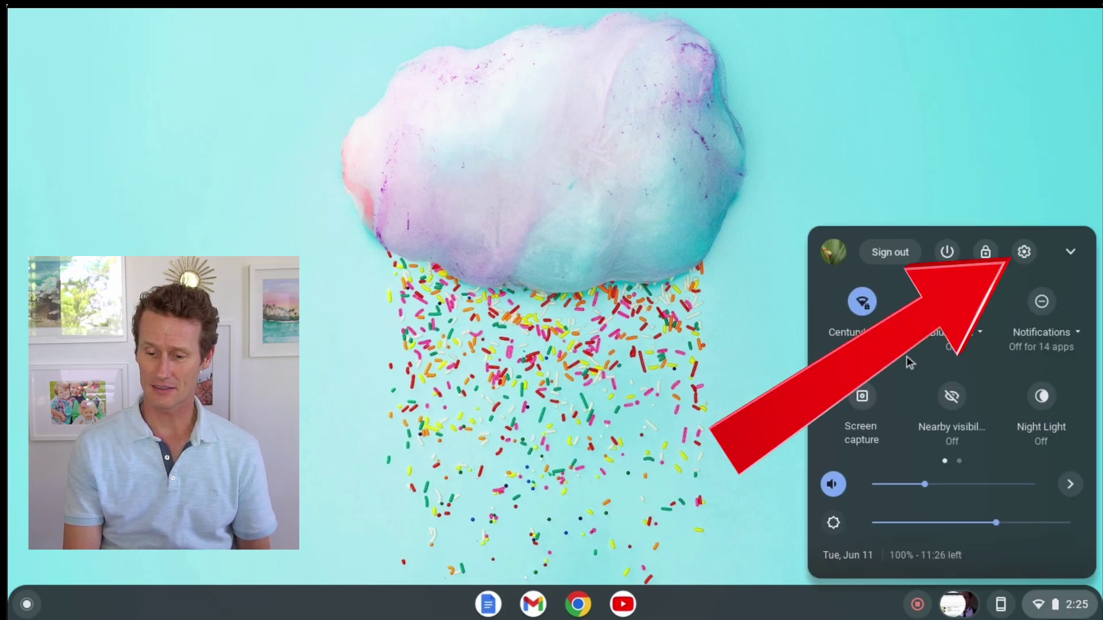
pyautogui.click(1023, 253)
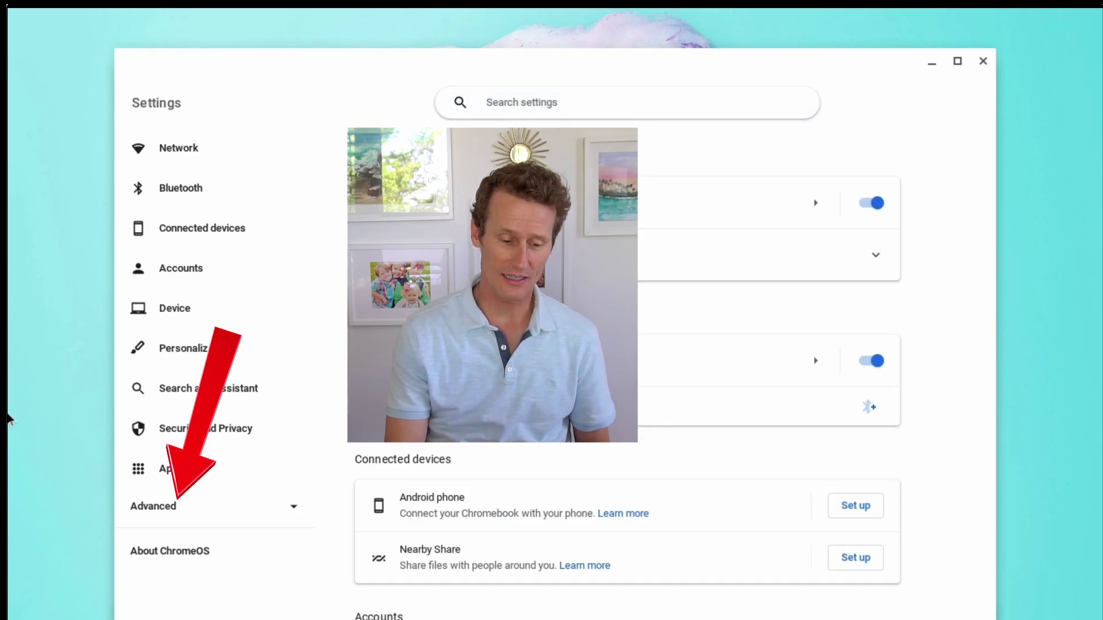
pyautogui.click(213, 508)
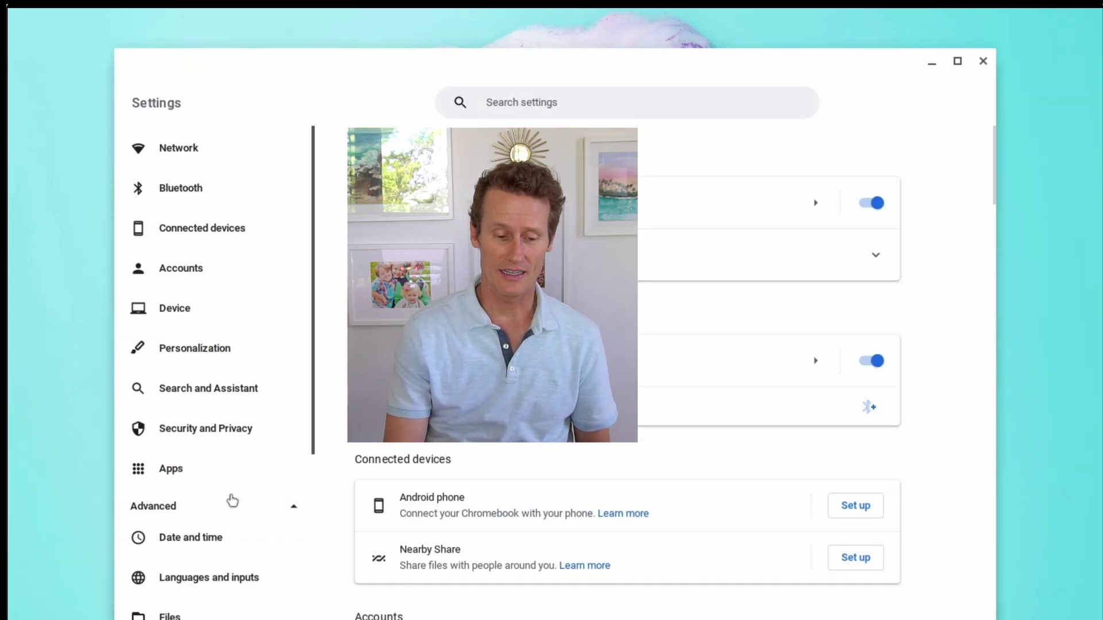
pyautogui.scroll(-1, 231, 498)
pyautogui.scroll(-3, 233, 495)
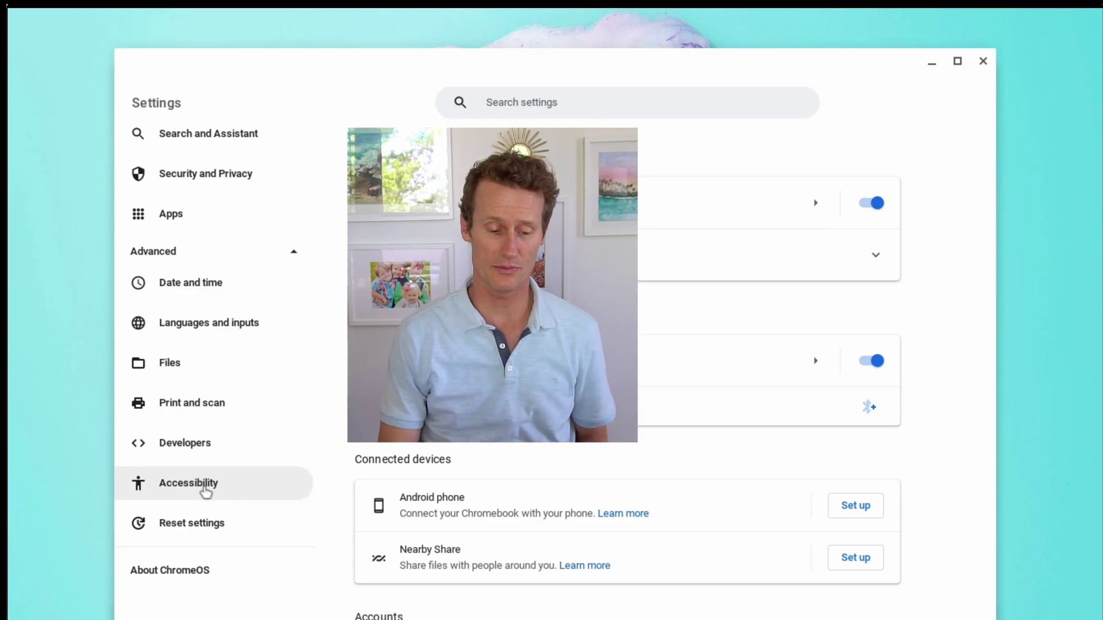
# Go to Accessibility and show the Manage accessibility features list.
pyautogui.click(205, 486)
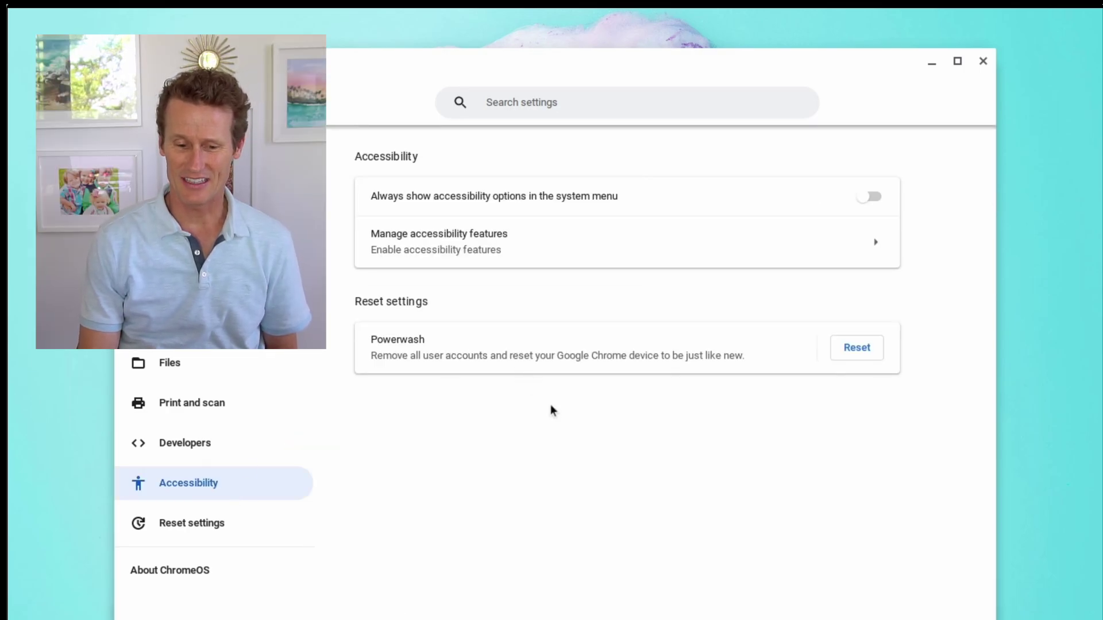
pyautogui.click(626, 252)
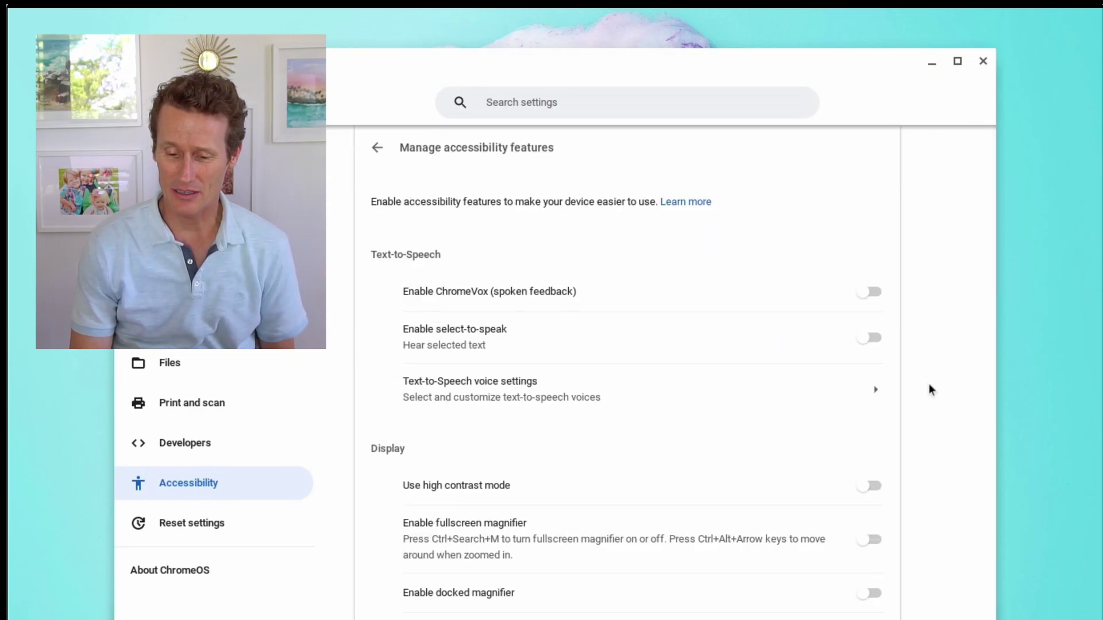
pyautogui.scroll(-3, 929, 387)
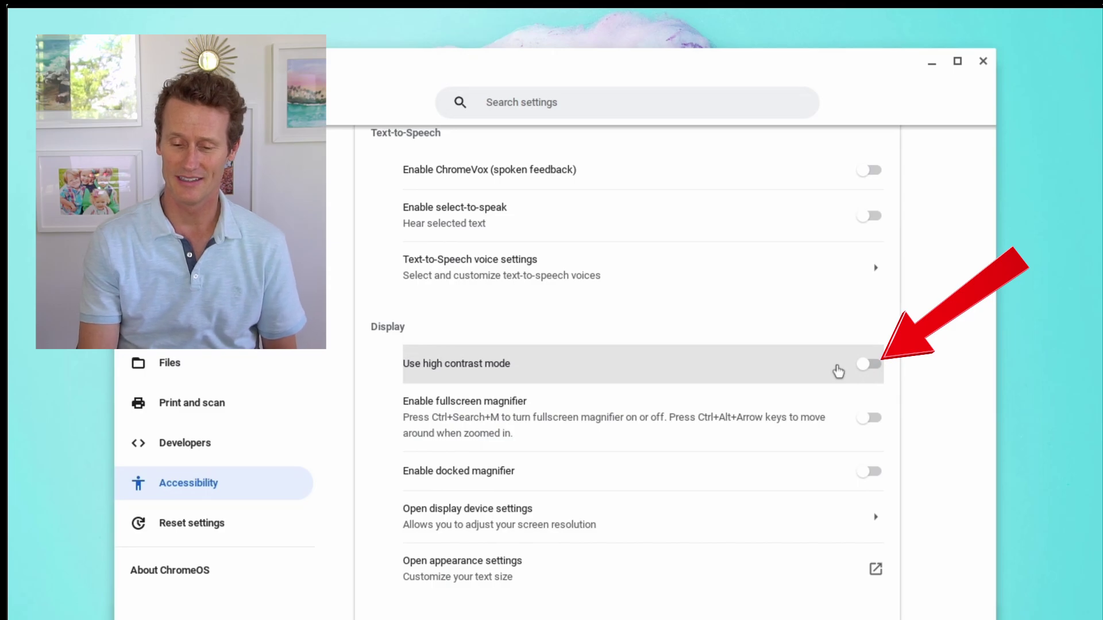
pyautogui.click(875, 371)
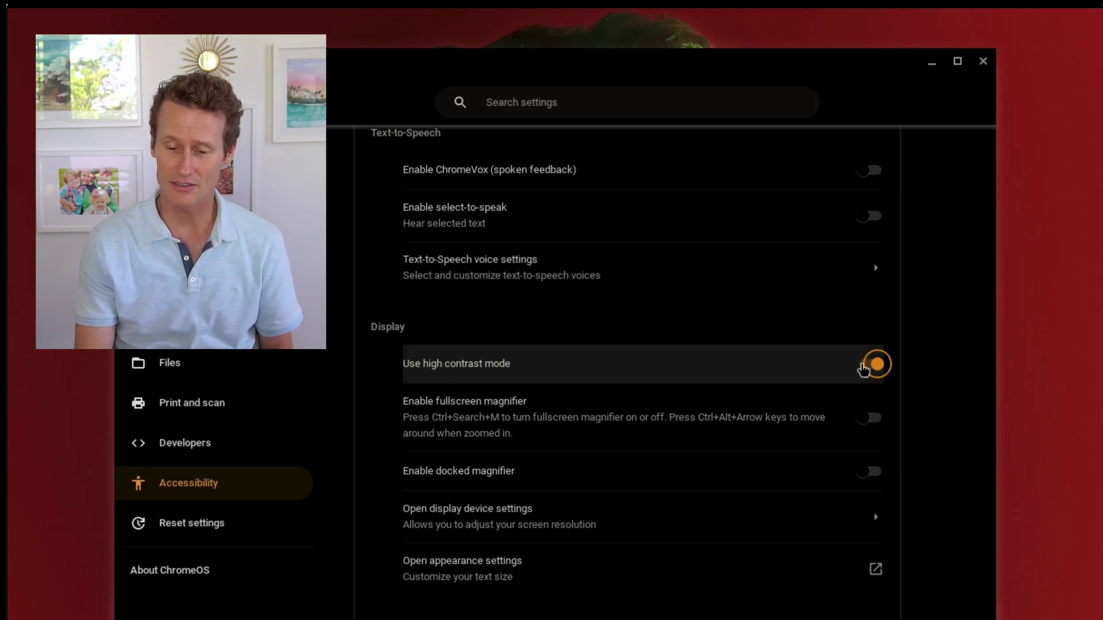
pyautogui.click(863, 368)
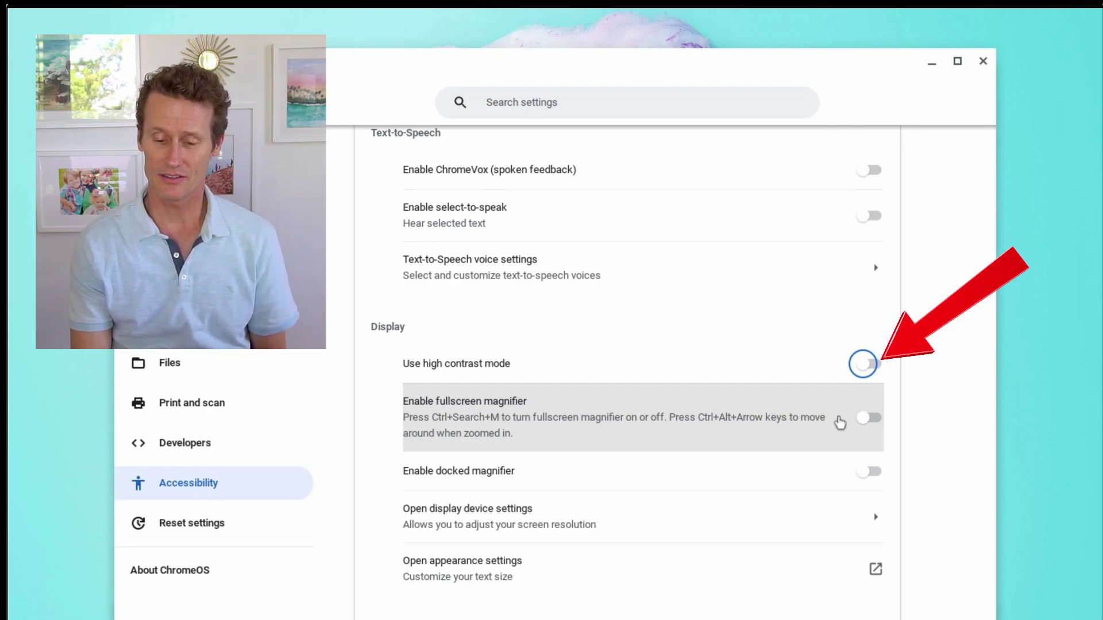
pyautogui.click(872, 420)
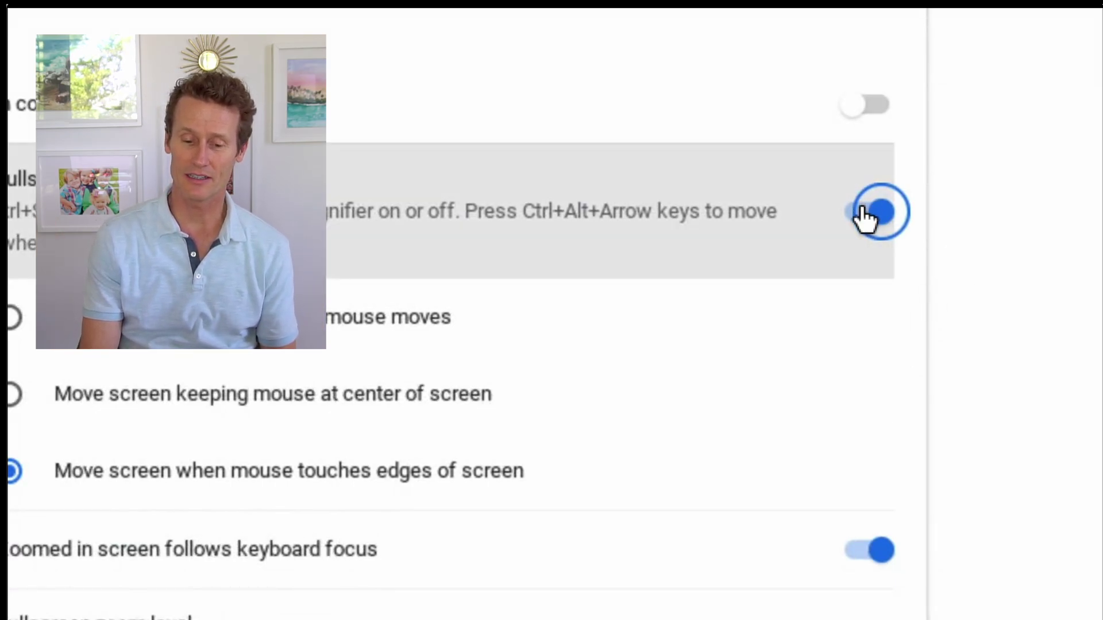
pyautogui.click(865, 218)
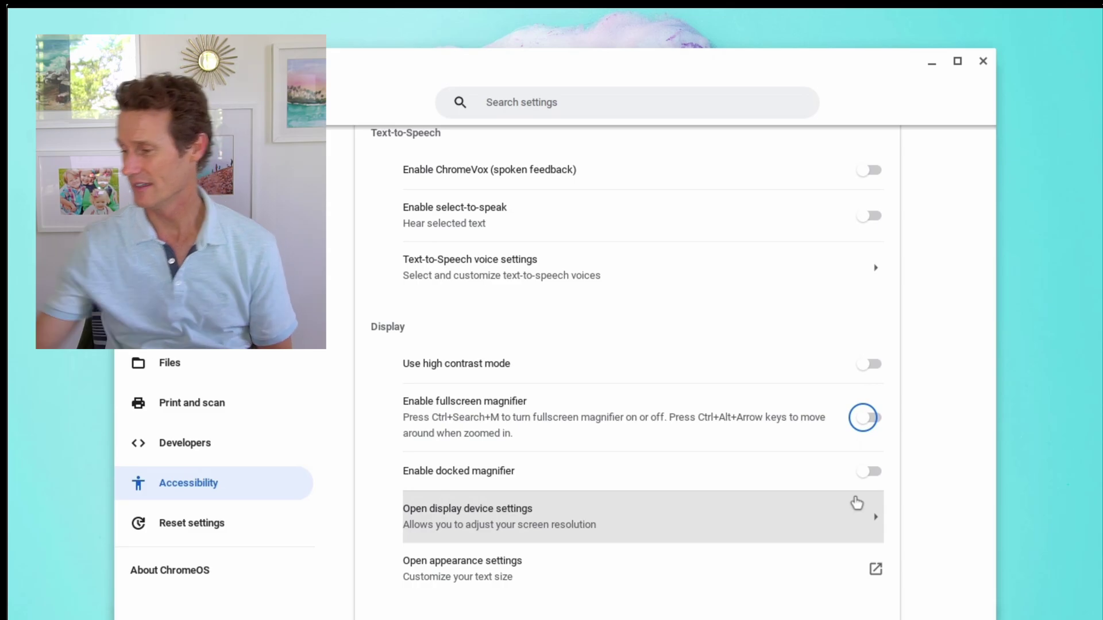